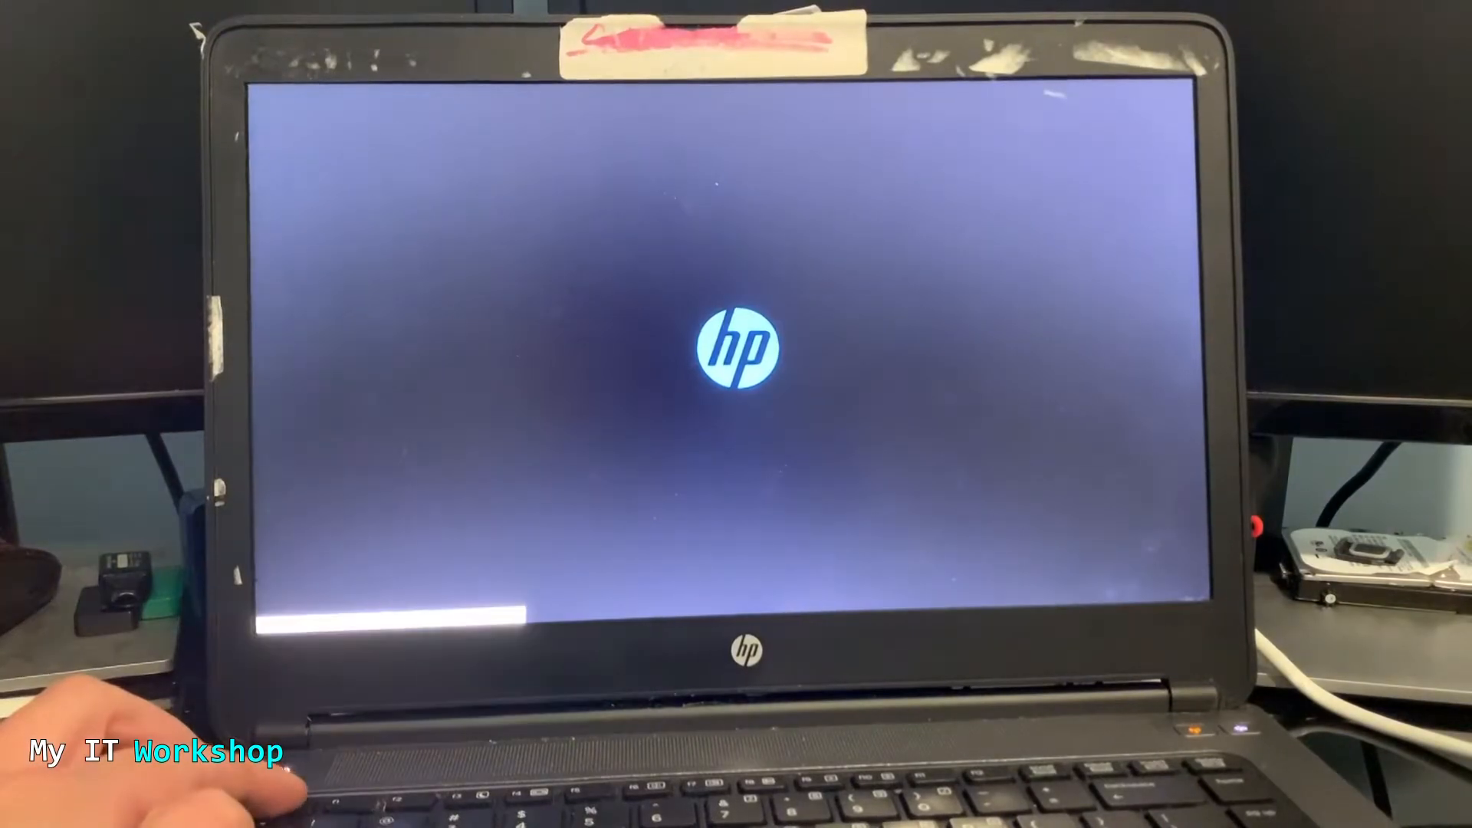
Step: Enter HP Computer Setup from the startup menu and reach Update System BIOS showing L77 Ver. 01.32
key("Escape")
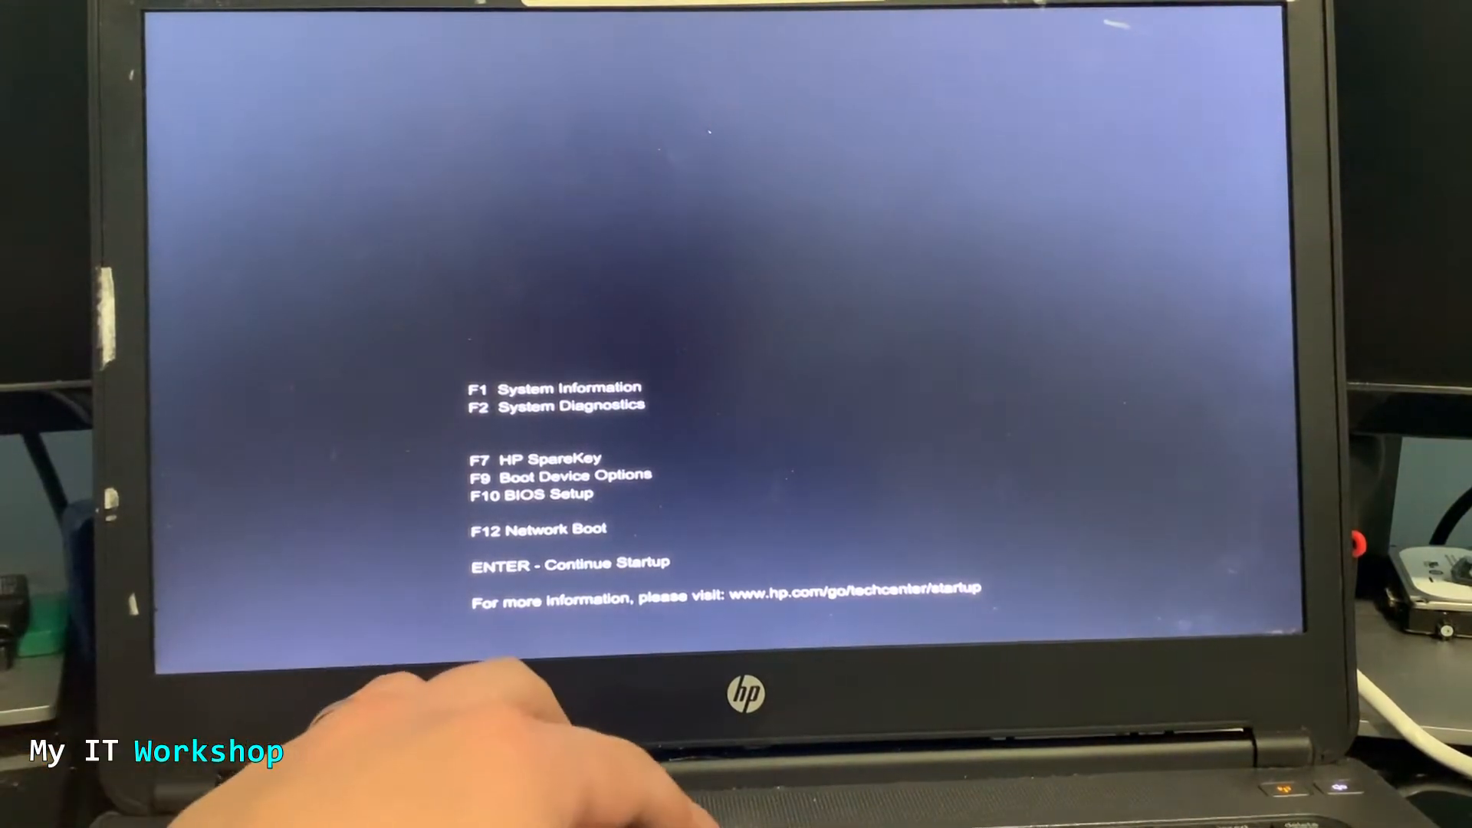
key("F10")
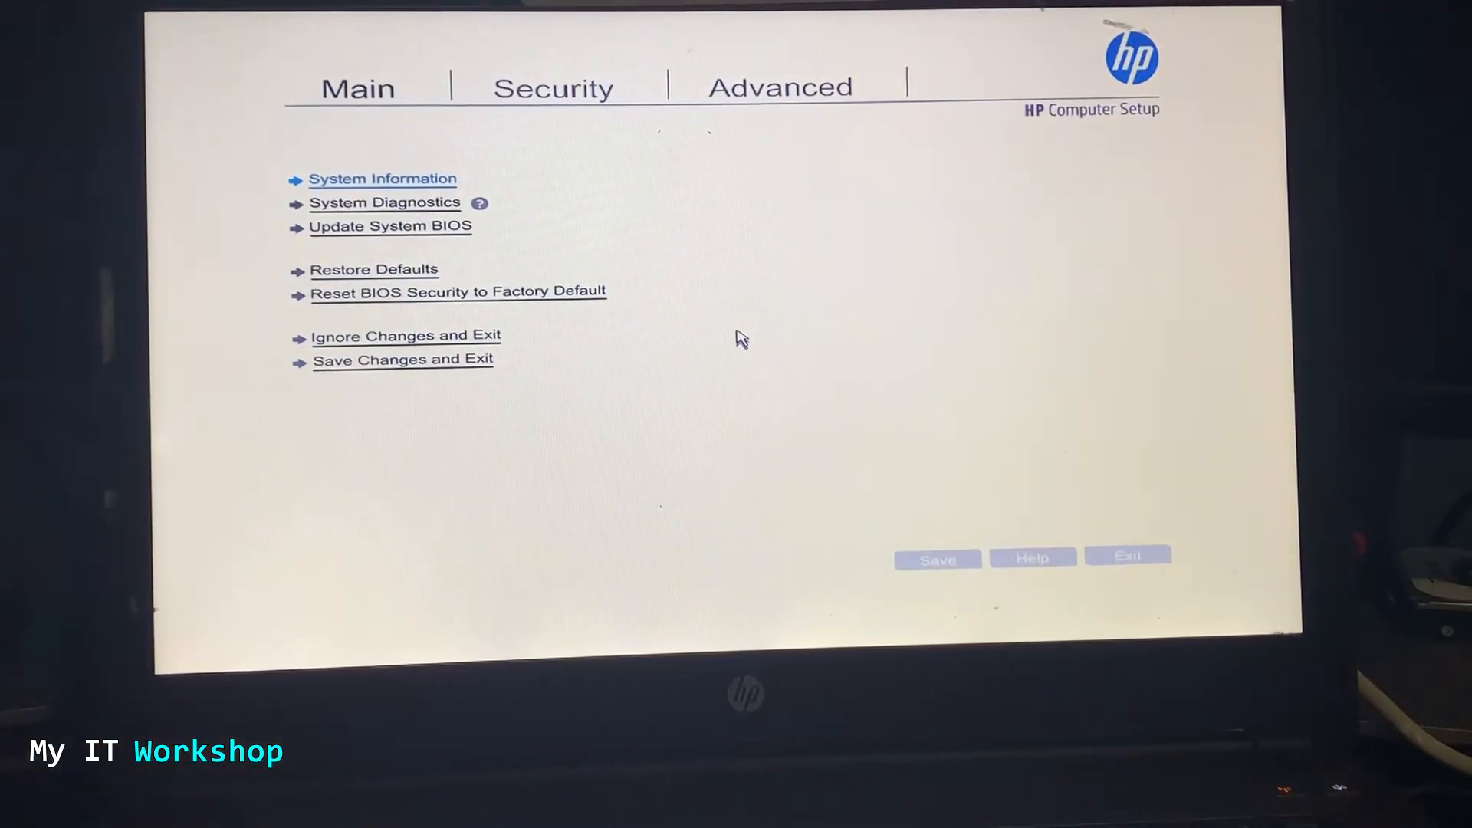
left_click(426, 231)
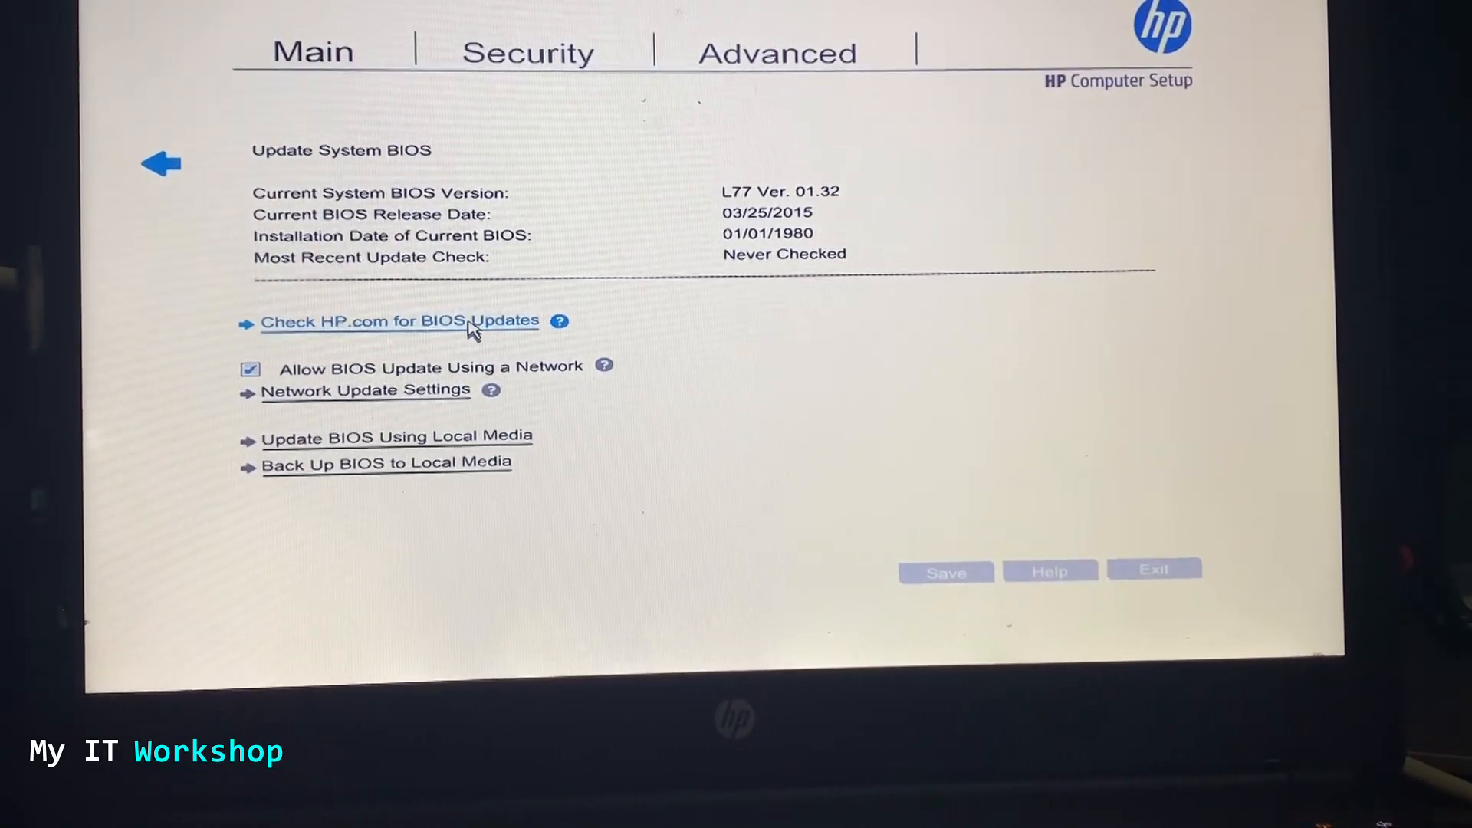
Step: Check HP.com for BIOS updates, which offers version 01.43 from January 2018
left_click(417, 329)
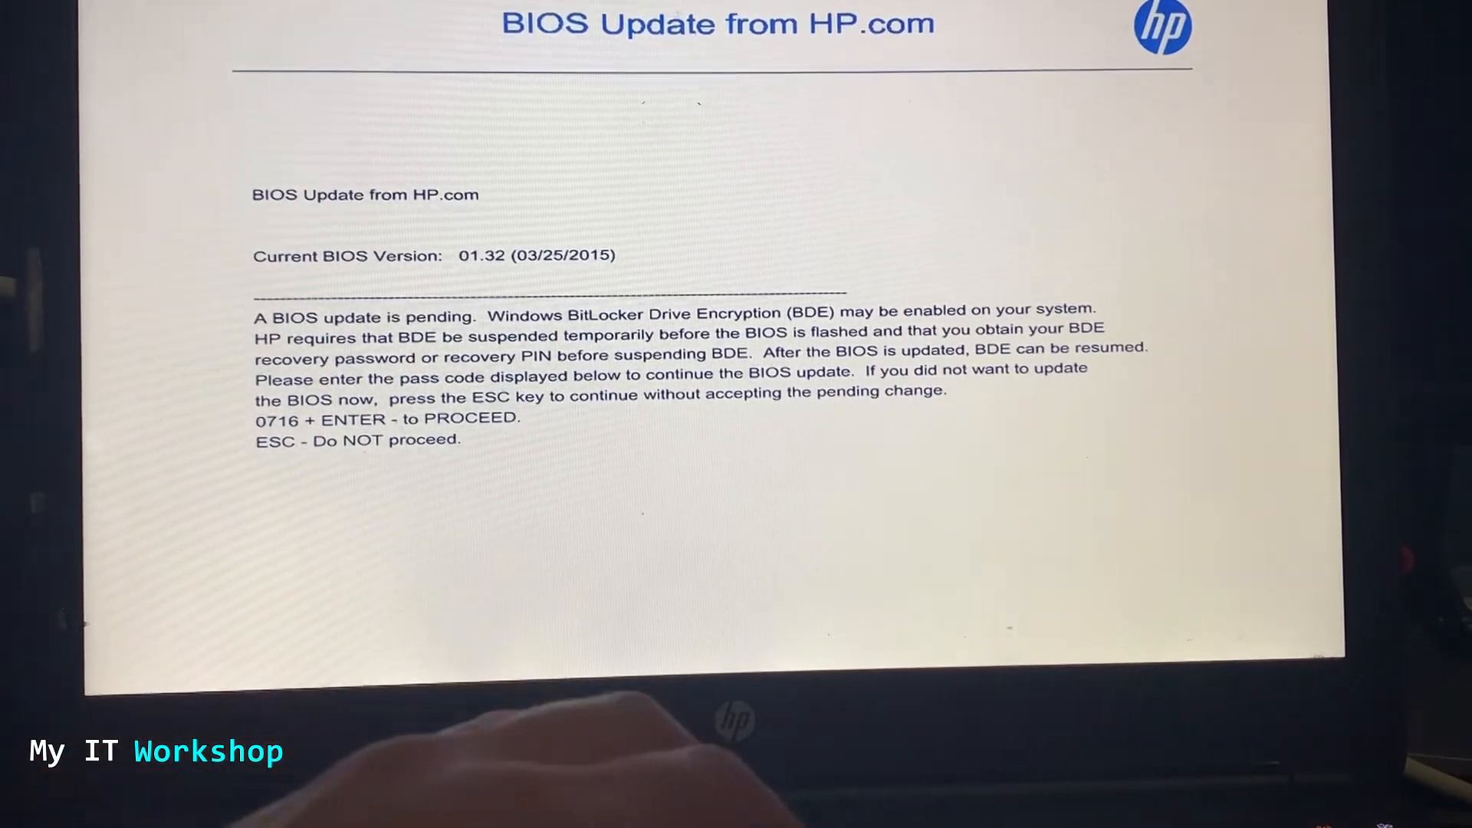
Step: Confirm the pending-update prompt so the 01.43 (01/25/2018) BIOS update proceeds
key("Return")
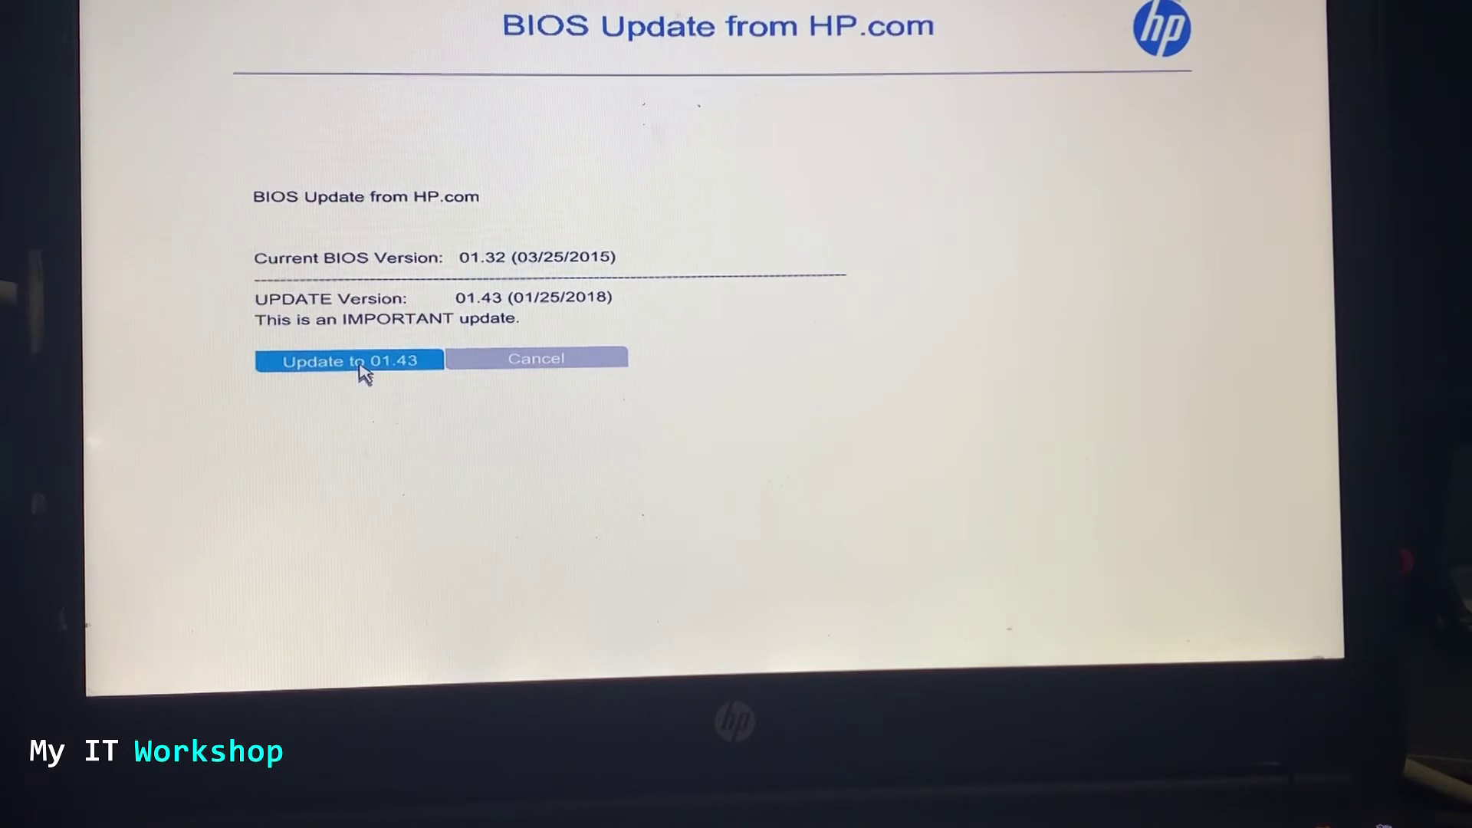
Step: Update to BIOS 01.43, let it flash and reboot, then return to the startup menu
left_click(360, 371)
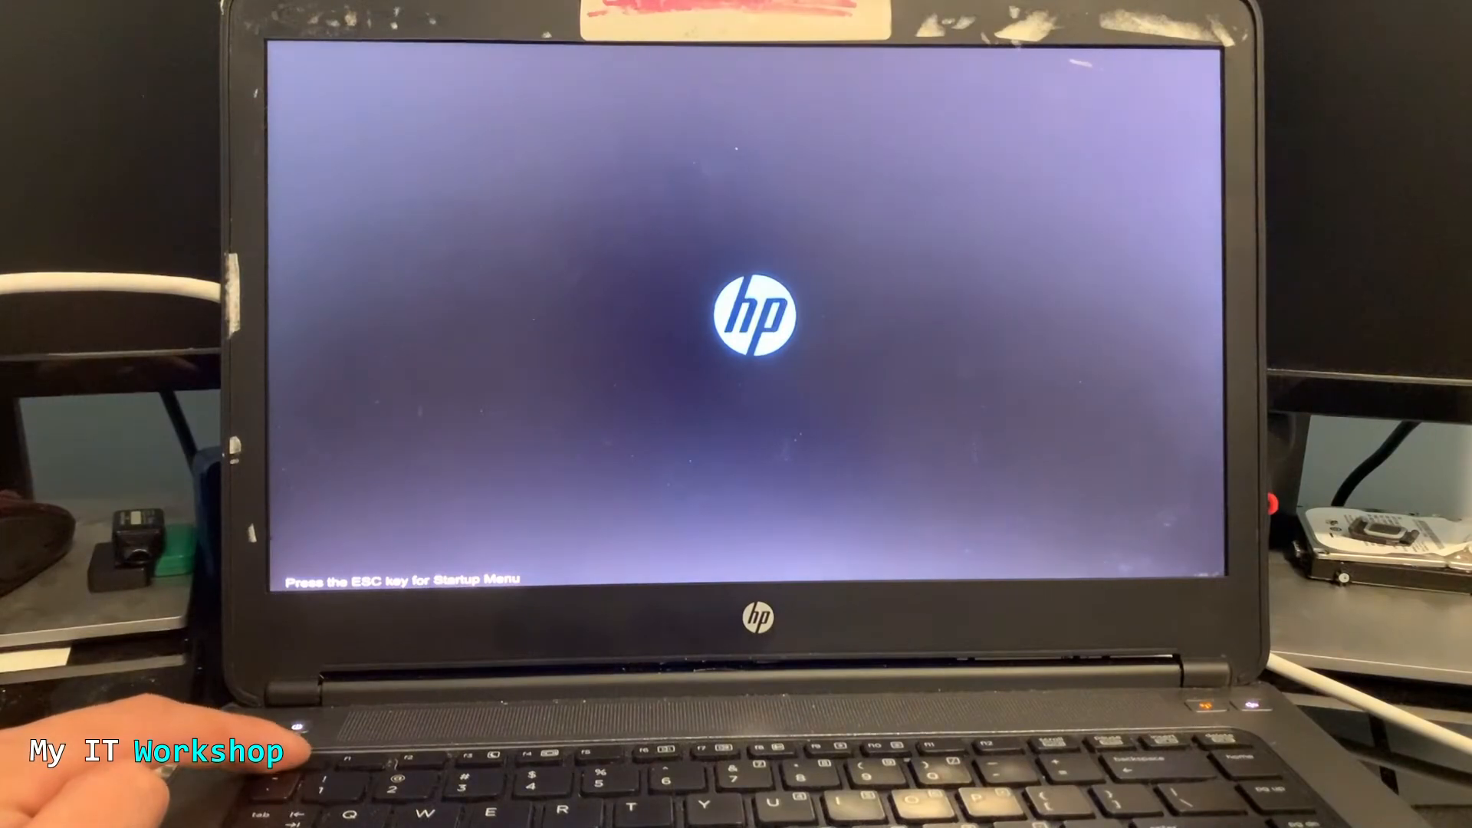
key("Escape")
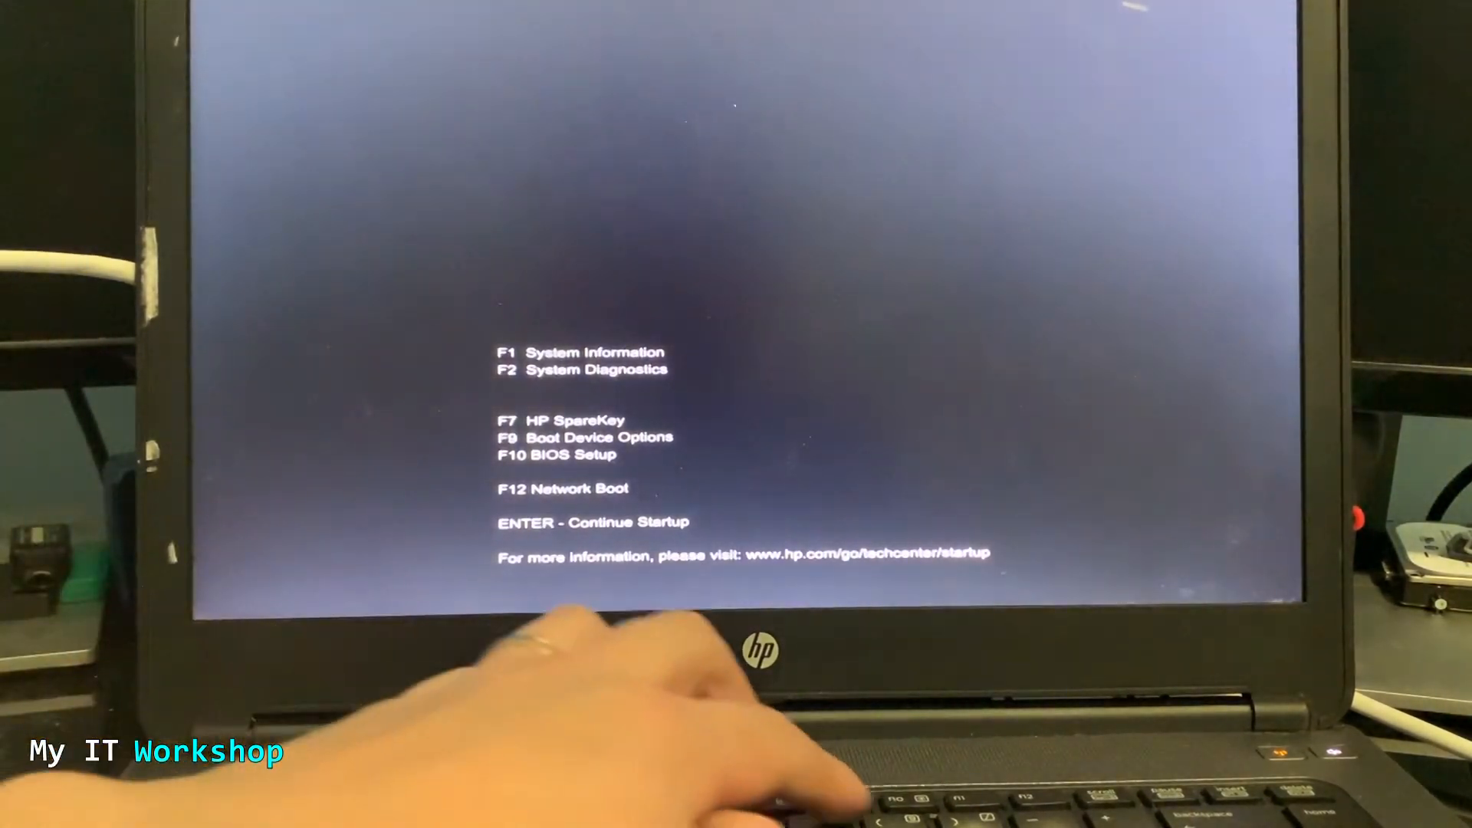
Step: Re-enter BIOS setup and verify Update System BIOS now reports L77 Ver. 01.43 (01/25/2018)
key("F10")
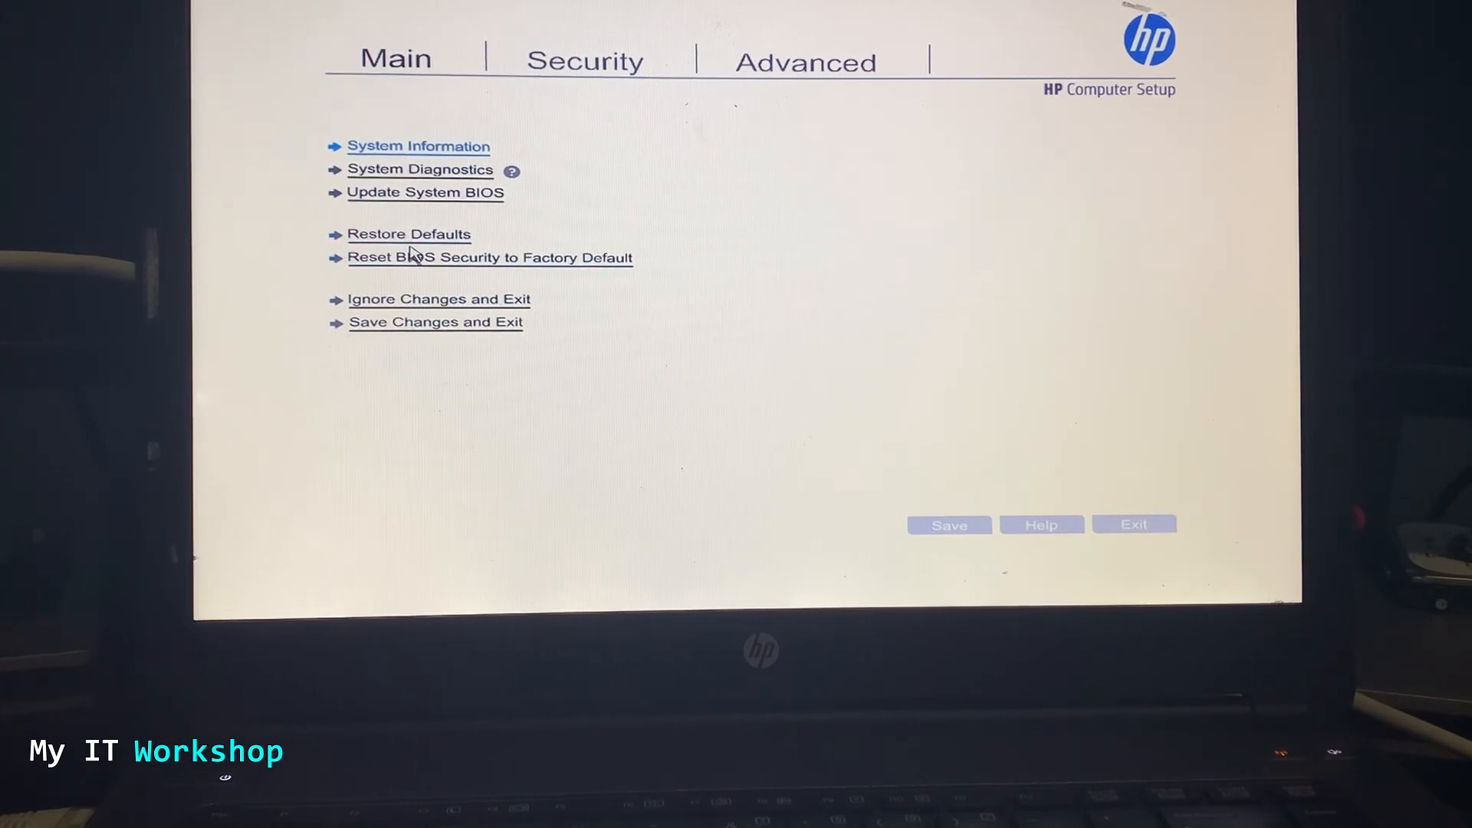
left_click(453, 199)
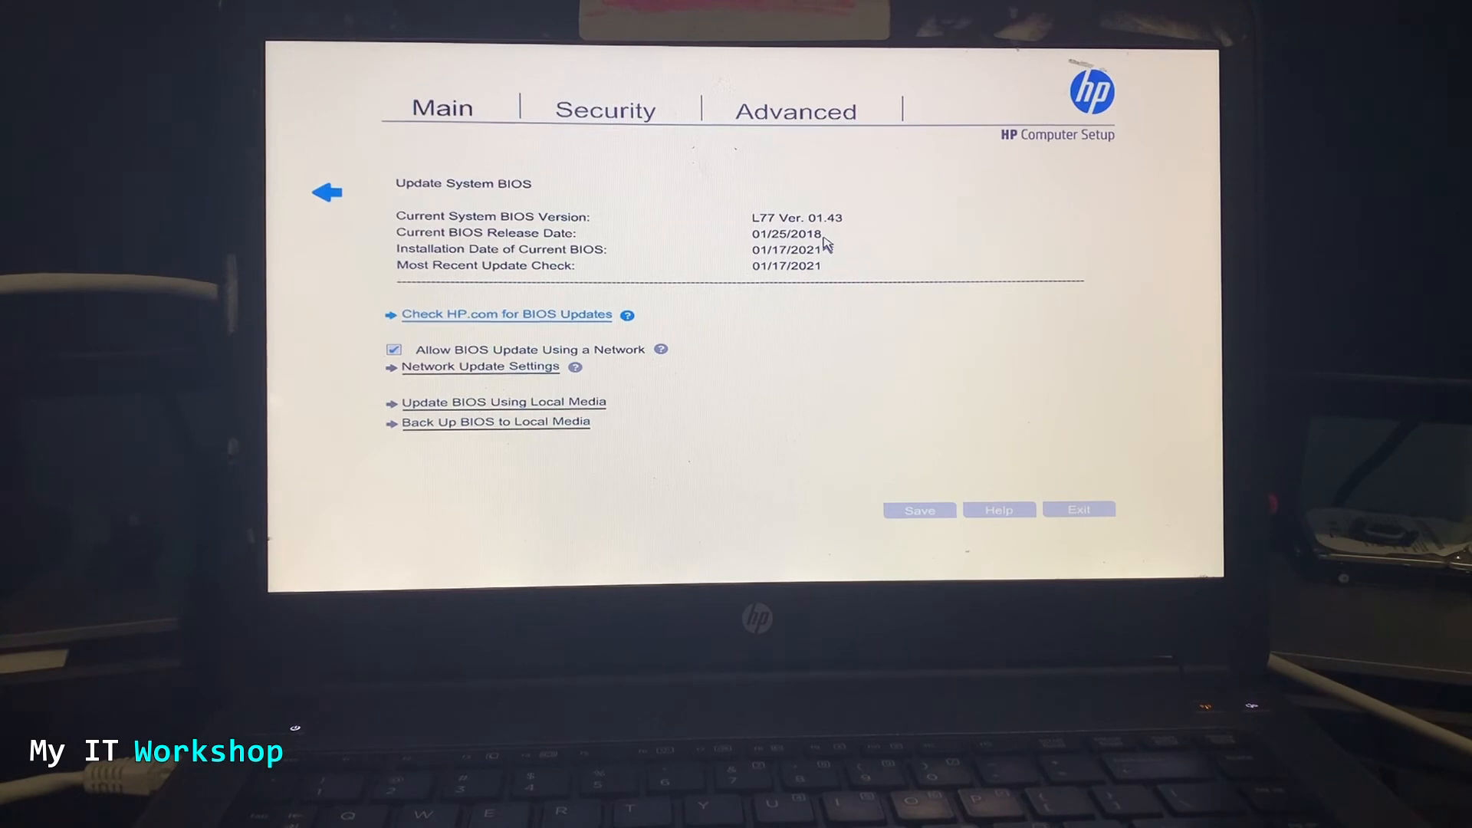
Step: Exit HP Computer Setup and select Yes at the Save Changes? prompt
key("Escape")
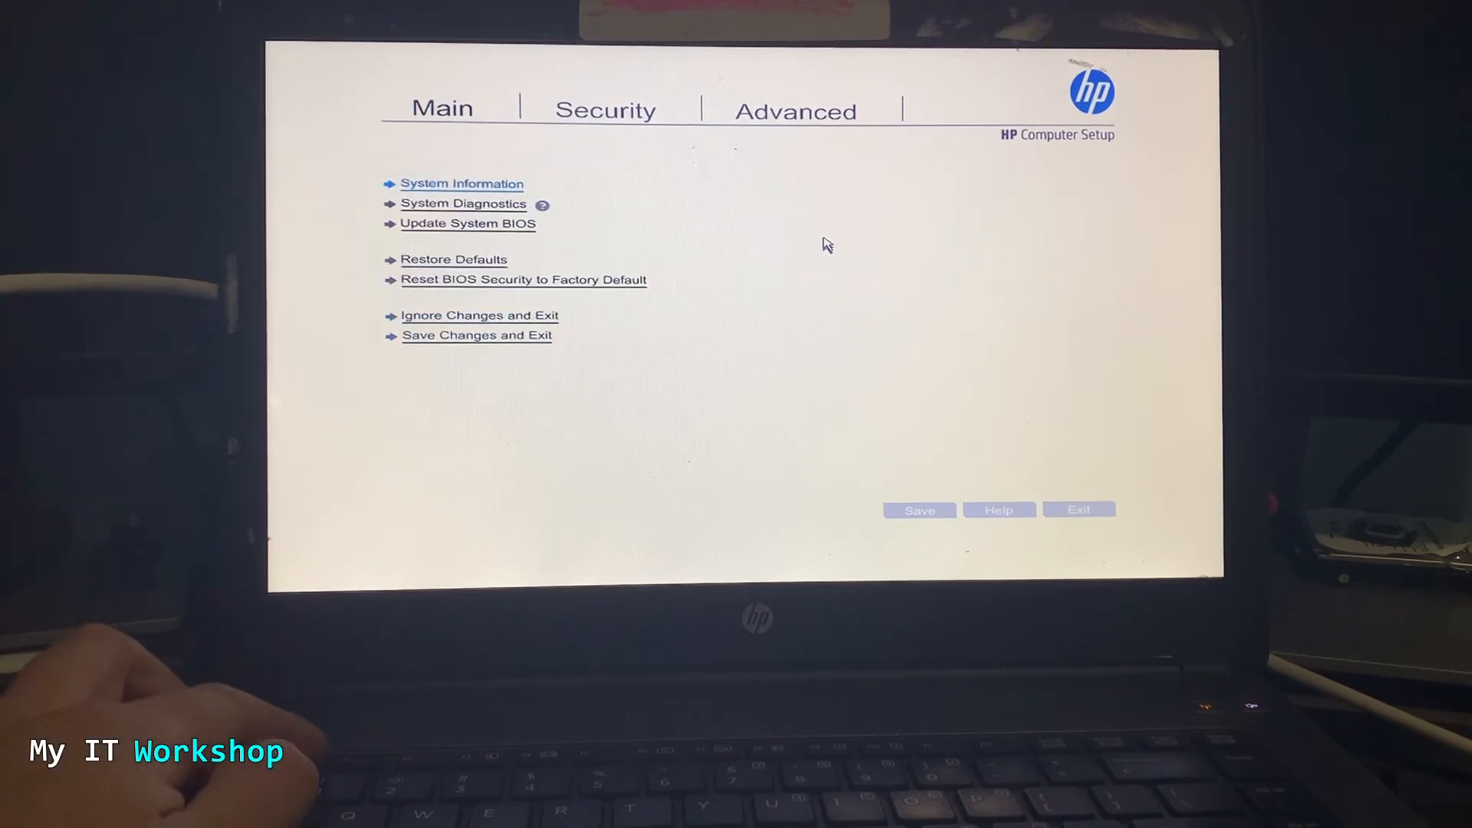
key("Escape")
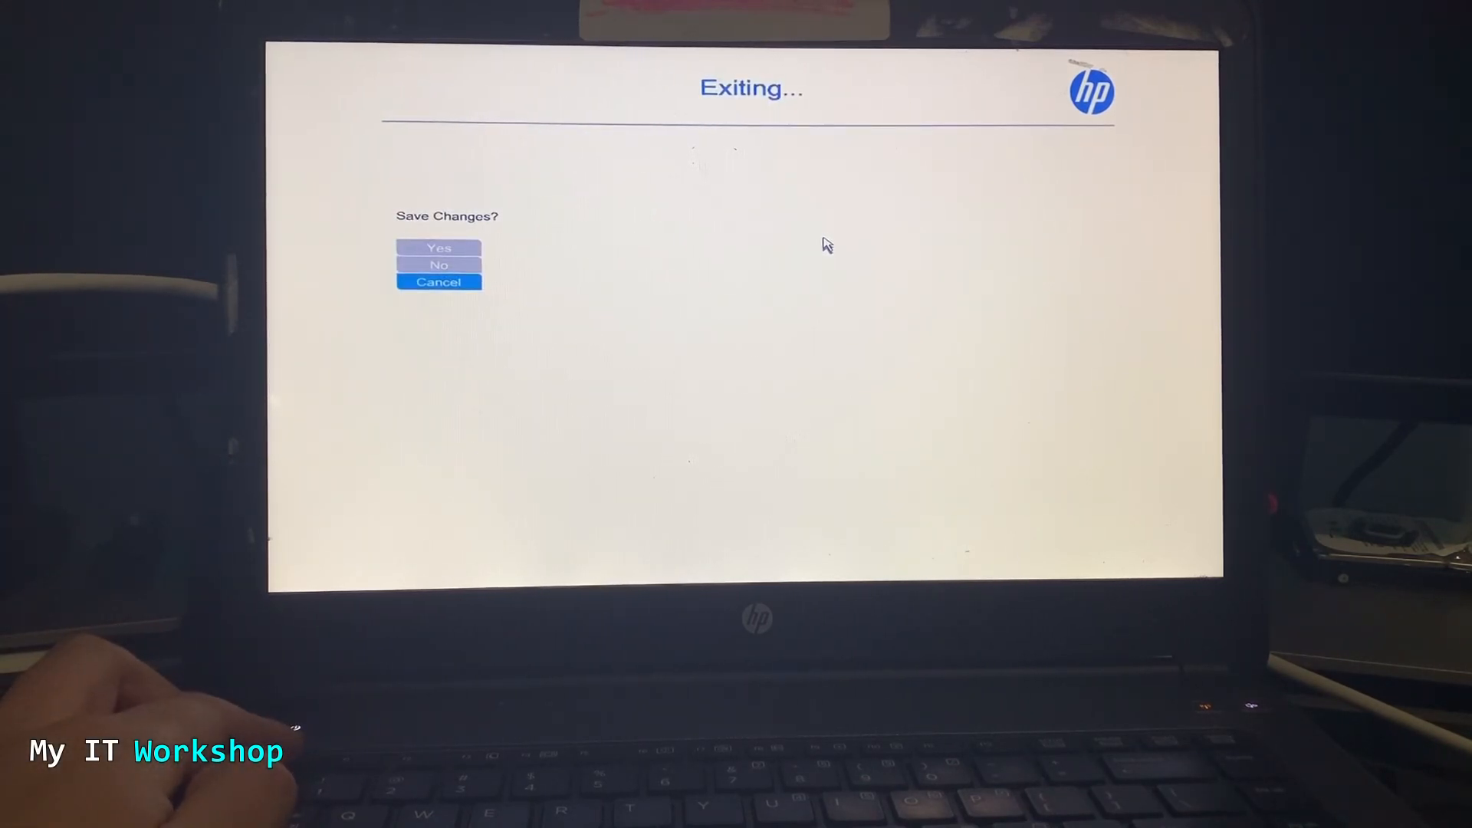
key("Up")
key("Up")
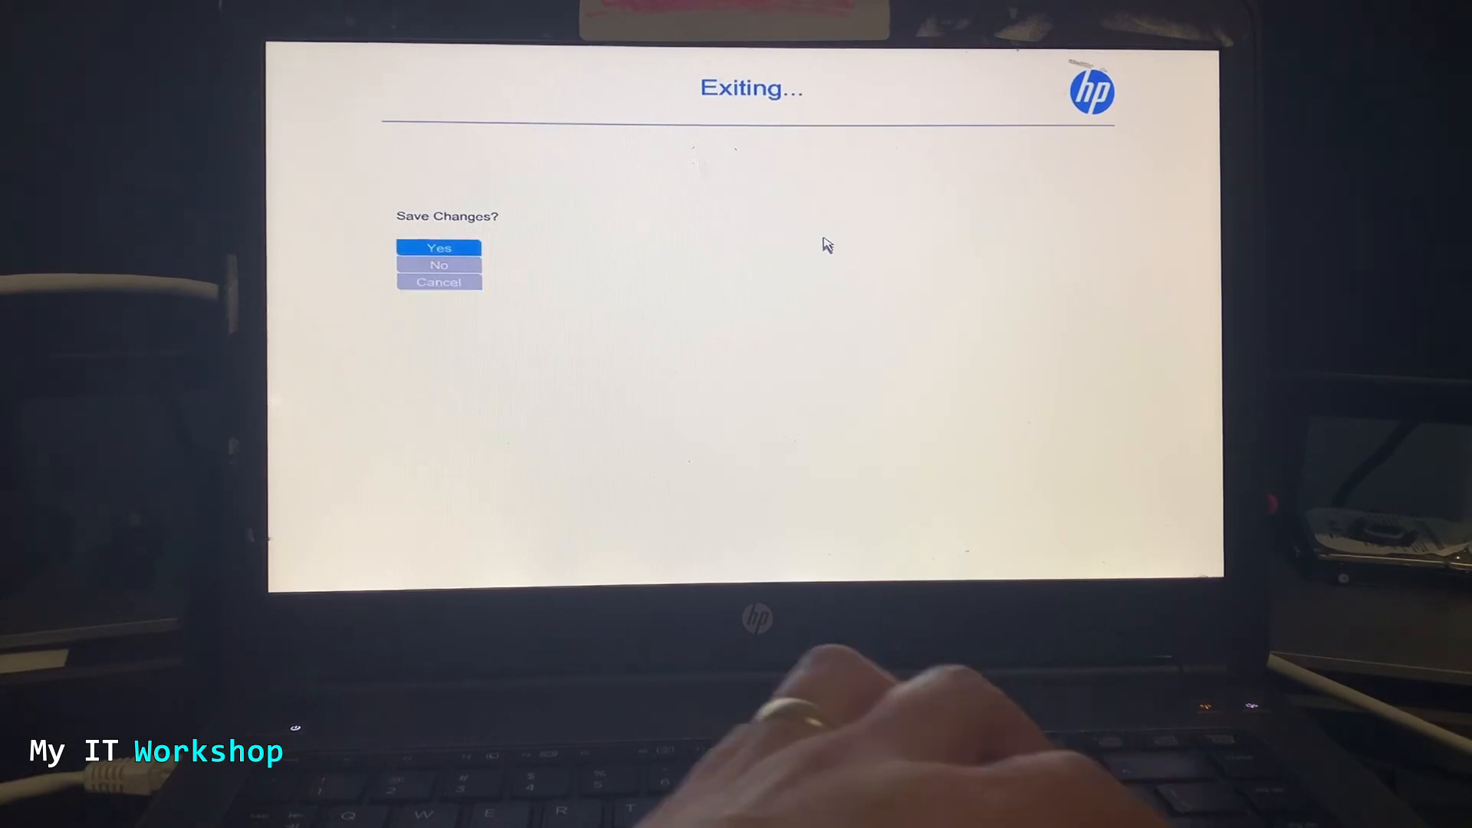